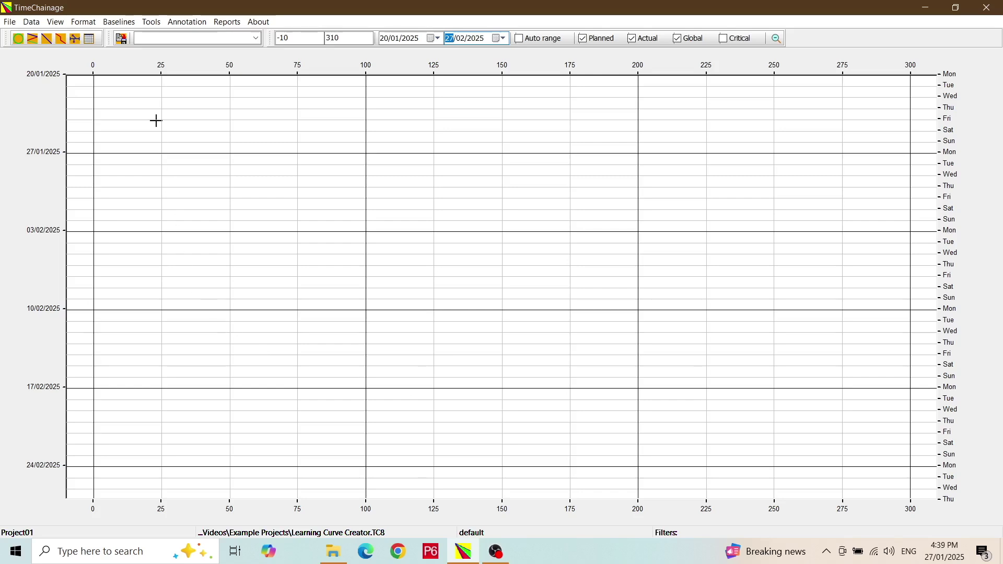
# Step: Open the Learning Curve Creator and choose steady acceleration from start chainage 0, trying both directions before settling on left to right
pyautogui.click(156, 25)
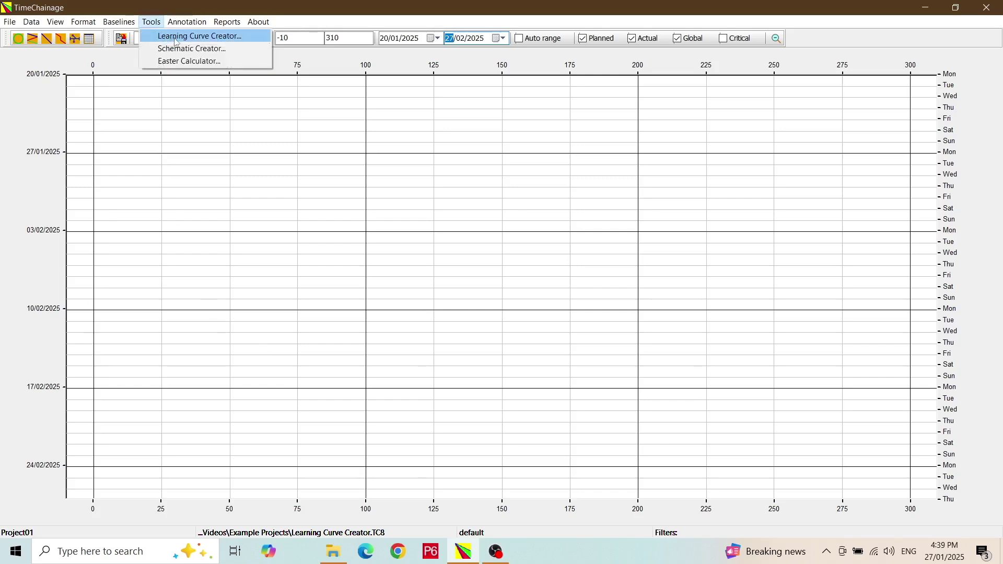
pyautogui.click(176, 38)
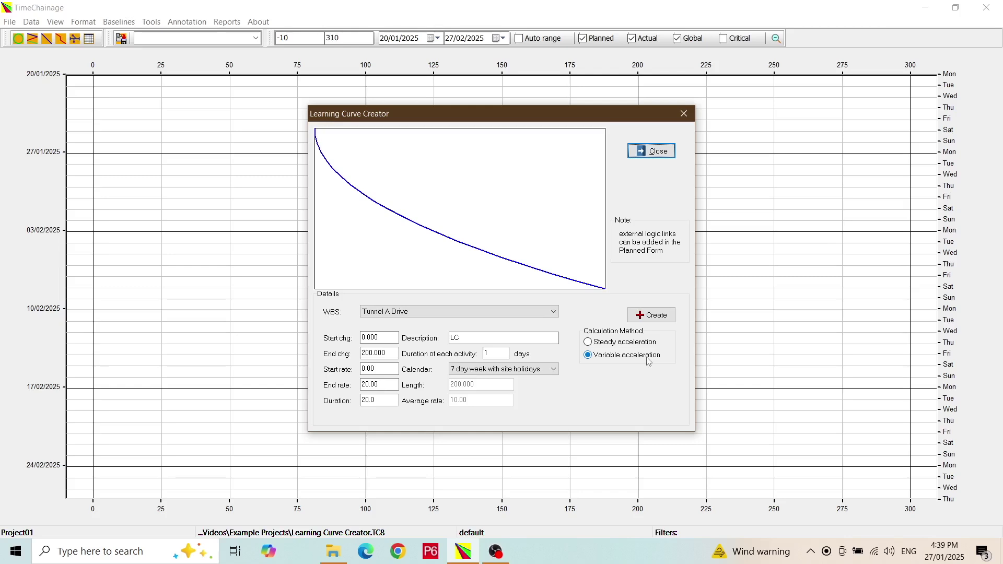
pyautogui.click(589, 343)
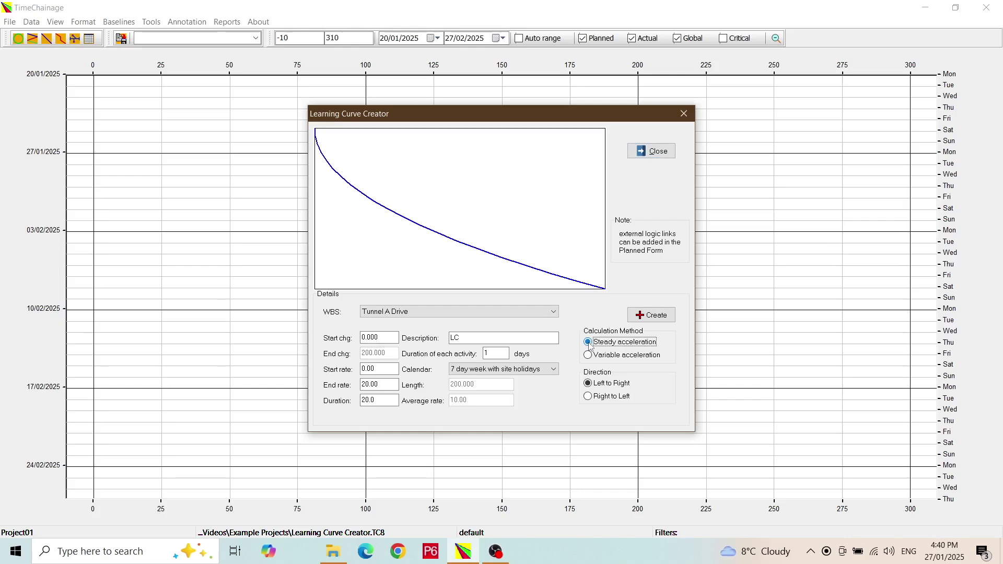
pyautogui.click(386, 339)
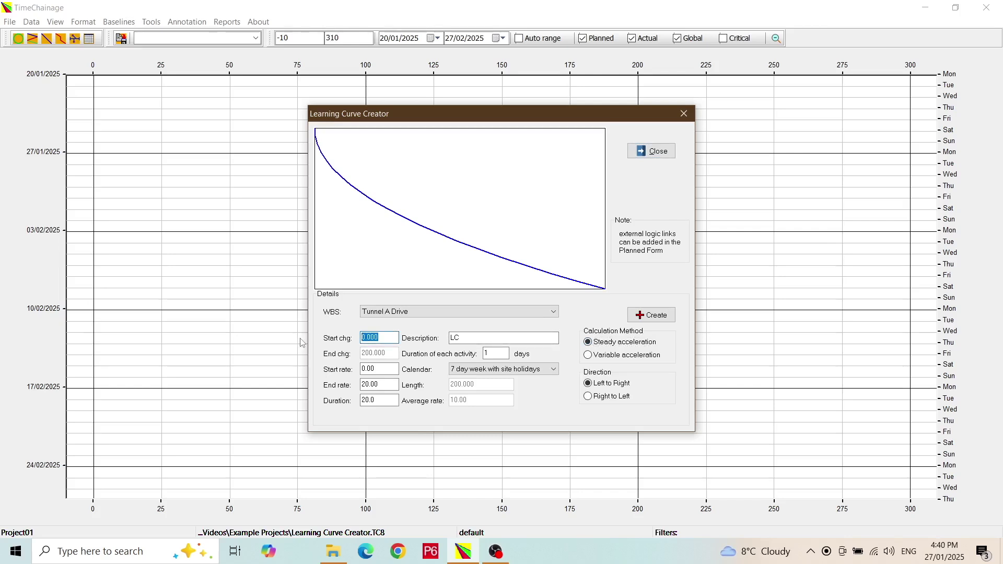
pyautogui.write('0')
pyautogui.click(592, 398)
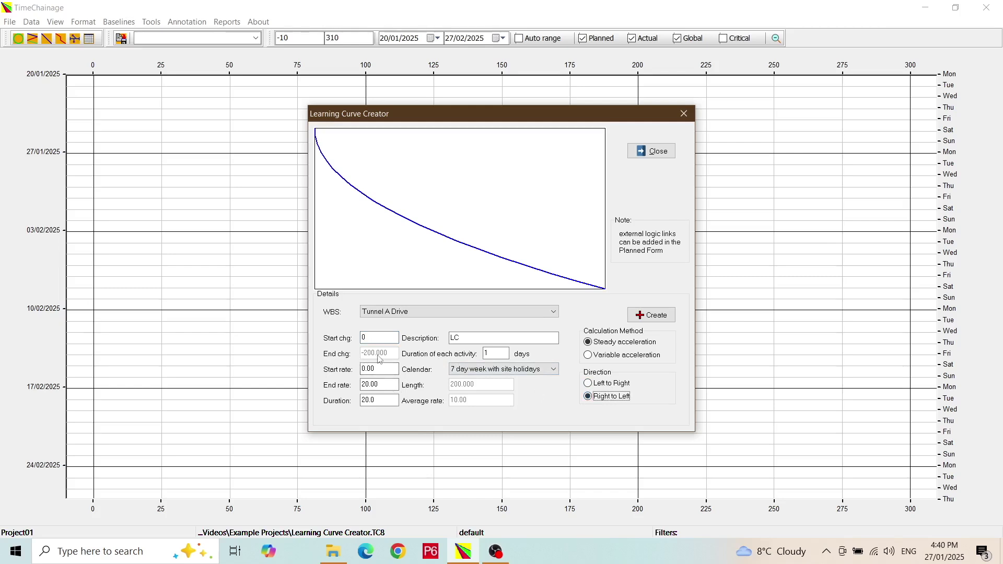
pyautogui.click(589, 384)
# Step: Set the learning curve's start rate to 2, end rate to 18 and duration to 15
pyautogui.doubleClick(396, 368)
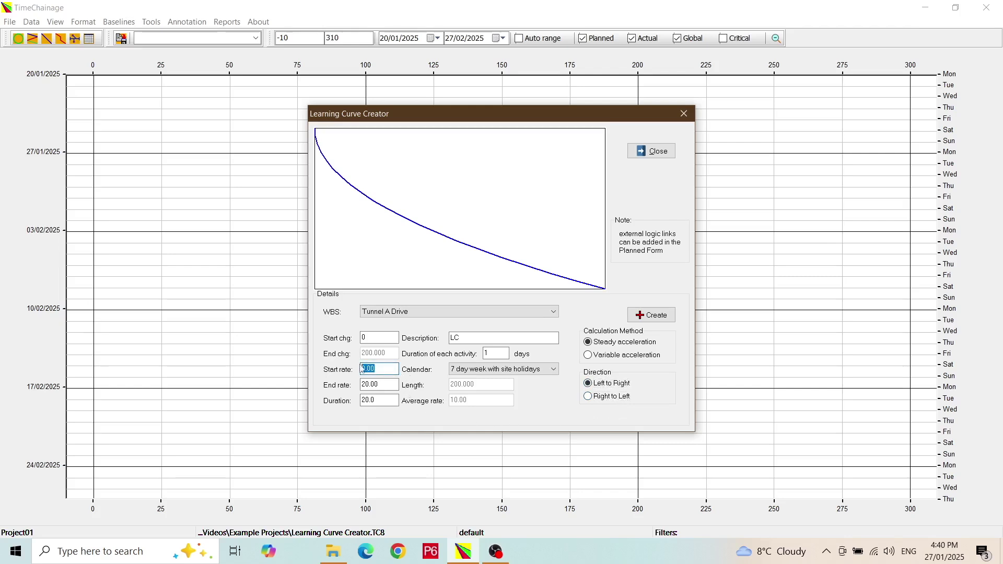
pyautogui.write('2')
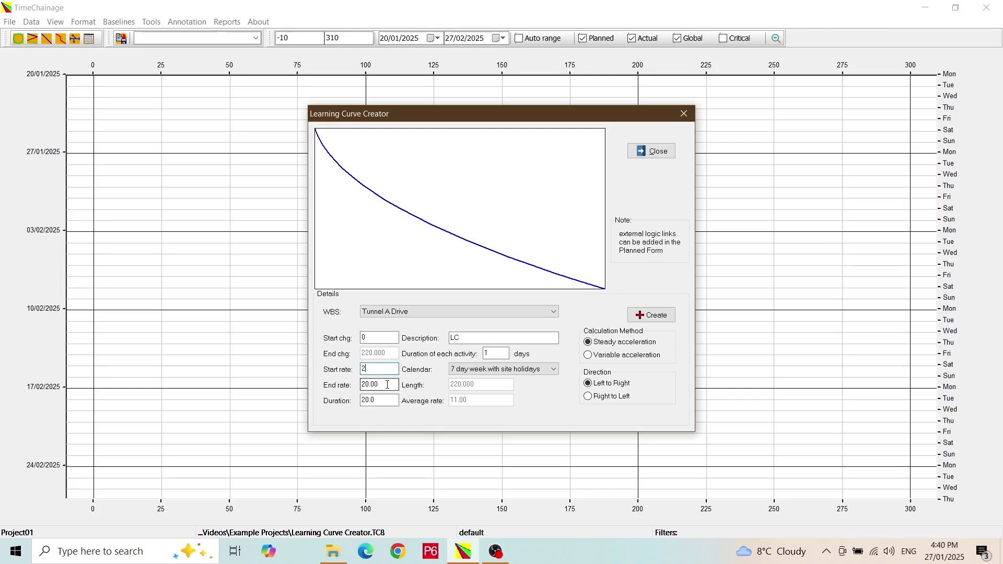
pyautogui.click(388, 385)
pyautogui.write('18')
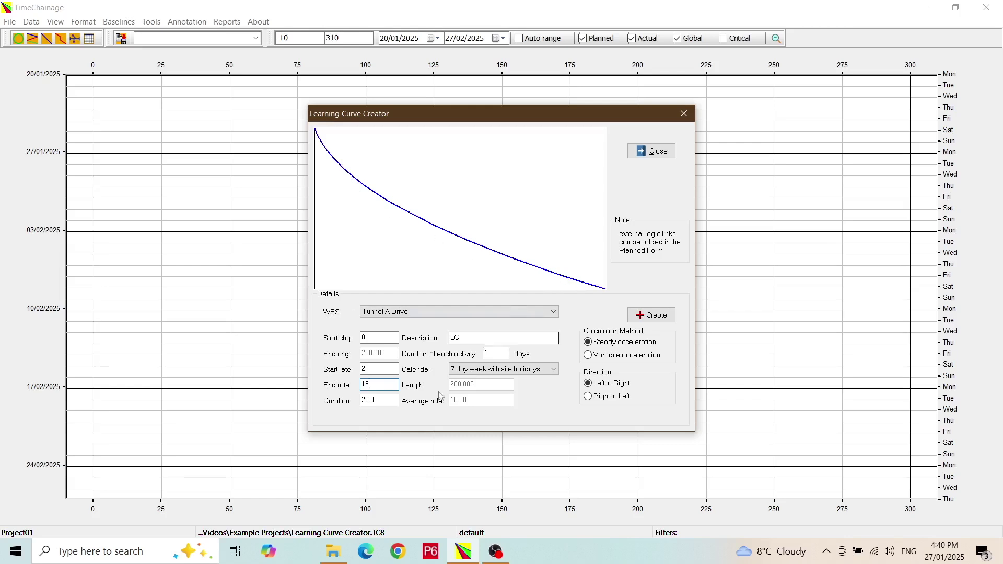
pyautogui.doubleClick(373, 401)
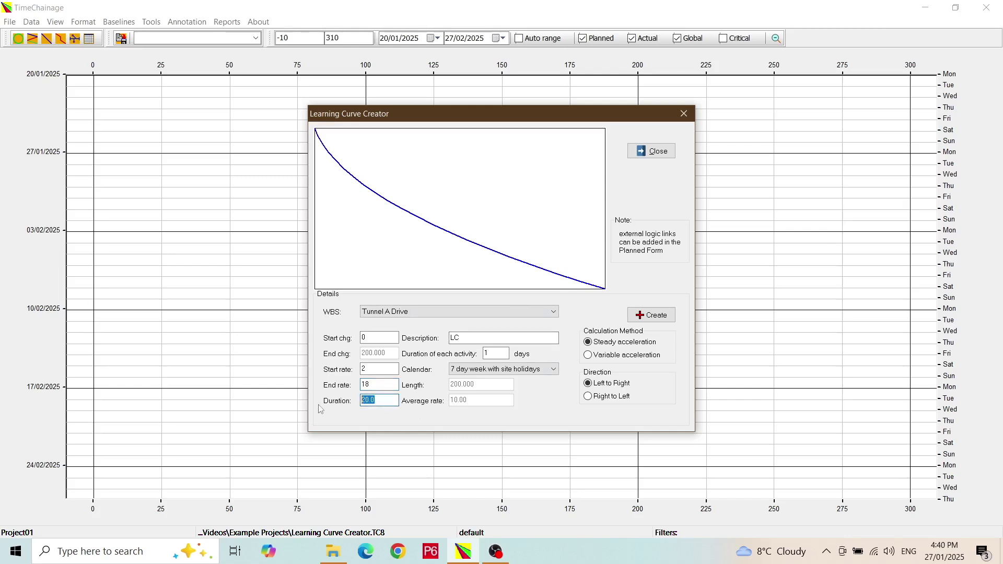
pyautogui.write('15')
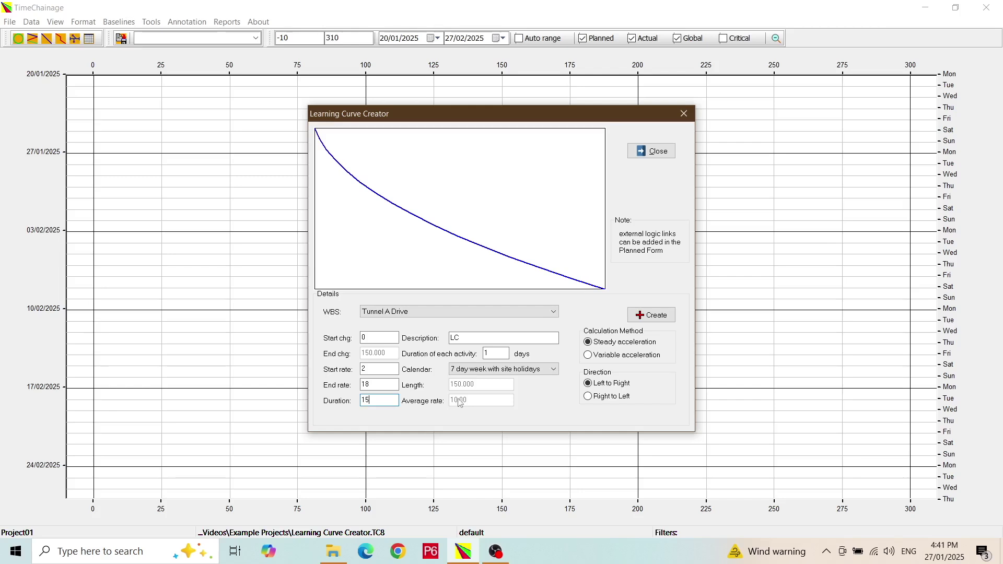
# Step: Set the learning curve's start rate to 0
pyautogui.click(373, 369)
pyautogui.press('BackSpace')
pyautogui.write('0')
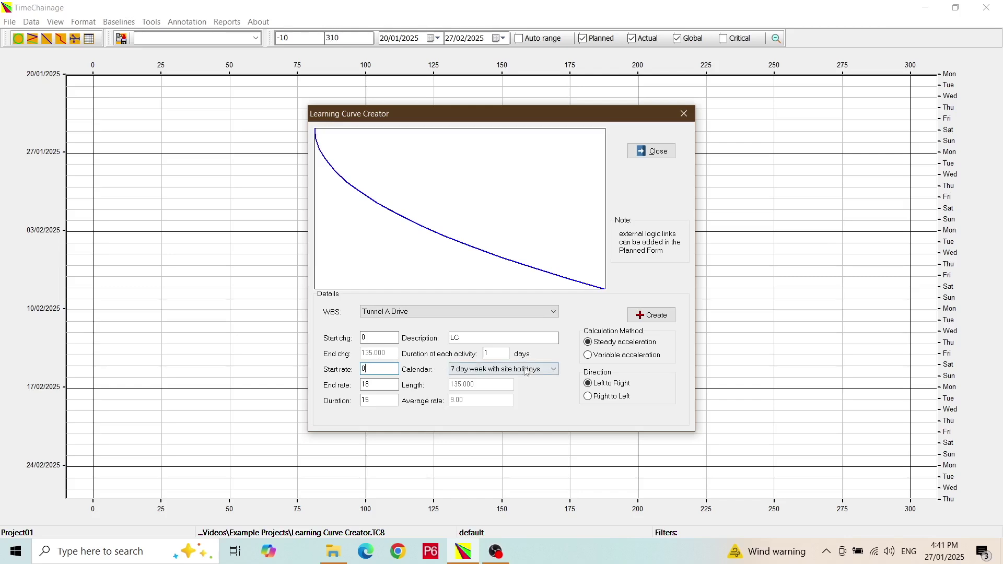
# Step: Switch the calculation method to variable acceleration, with end chainage 125 and start rate 2
pyautogui.click(591, 357)
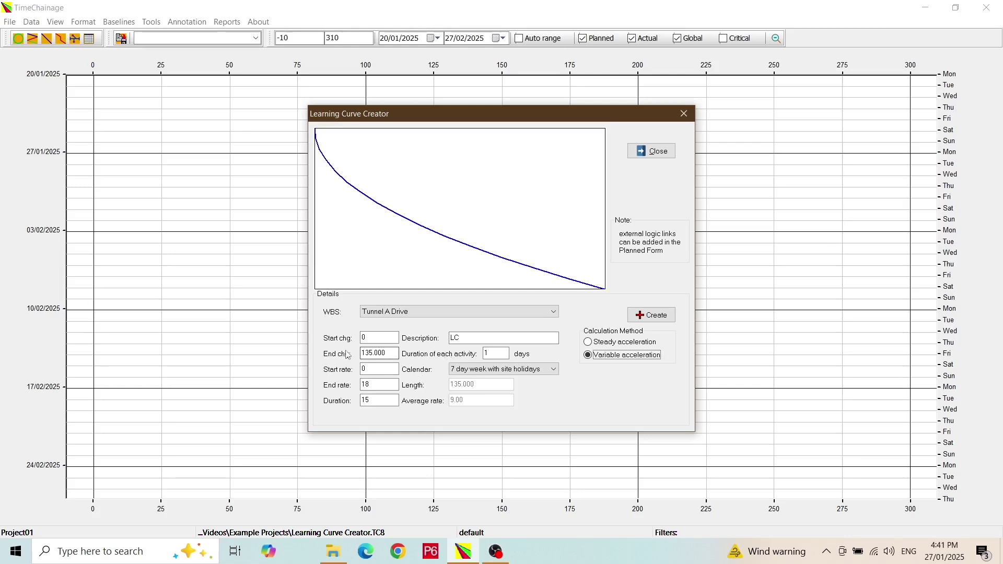
pyautogui.moveTo(391, 354); pyautogui.dragTo(353, 355)
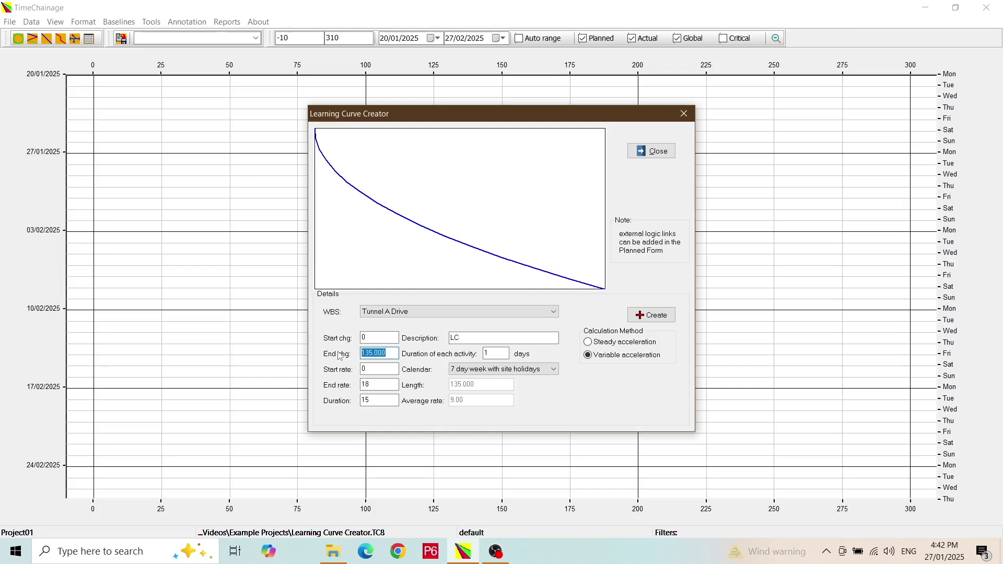
pyautogui.write('125')
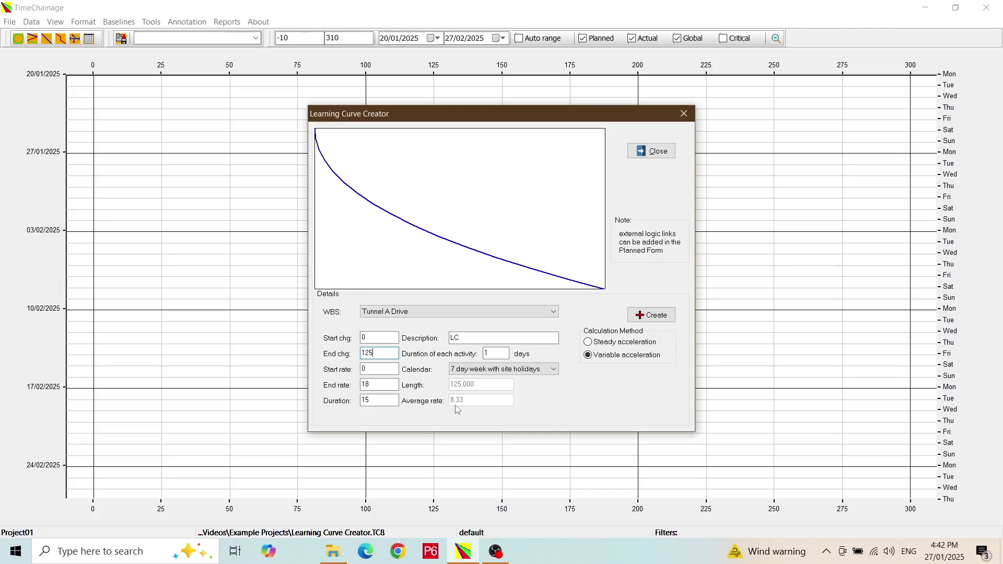
pyautogui.press('Tab')
pyautogui.write('2')
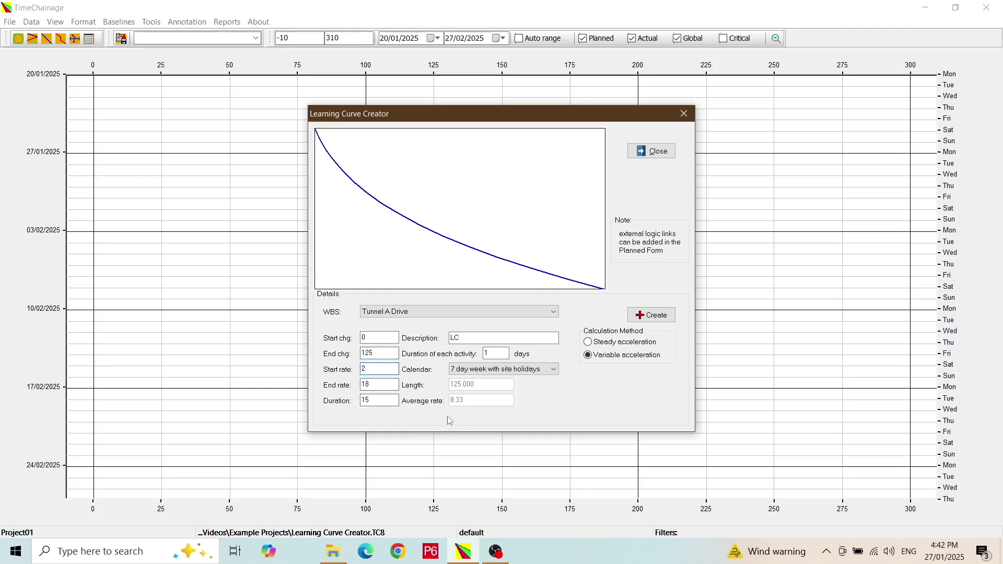
# Step: Try an end rate of 3 to preview the curve's shape, and restore the end rate to 18
pyautogui.doubleClick(387, 385)
pyautogui.write('3')
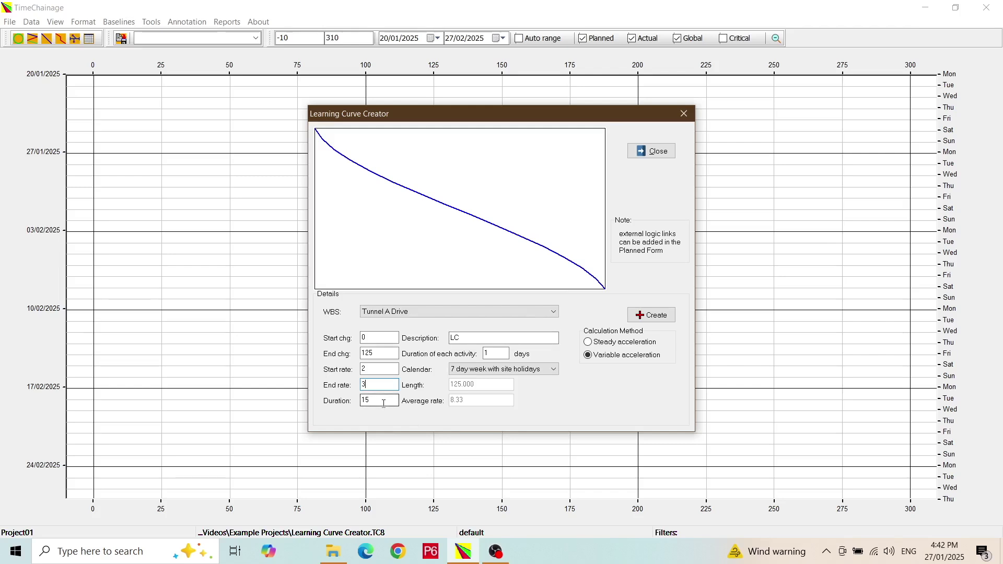
pyautogui.doubleClick(378, 383)
pyautogui.write('18')
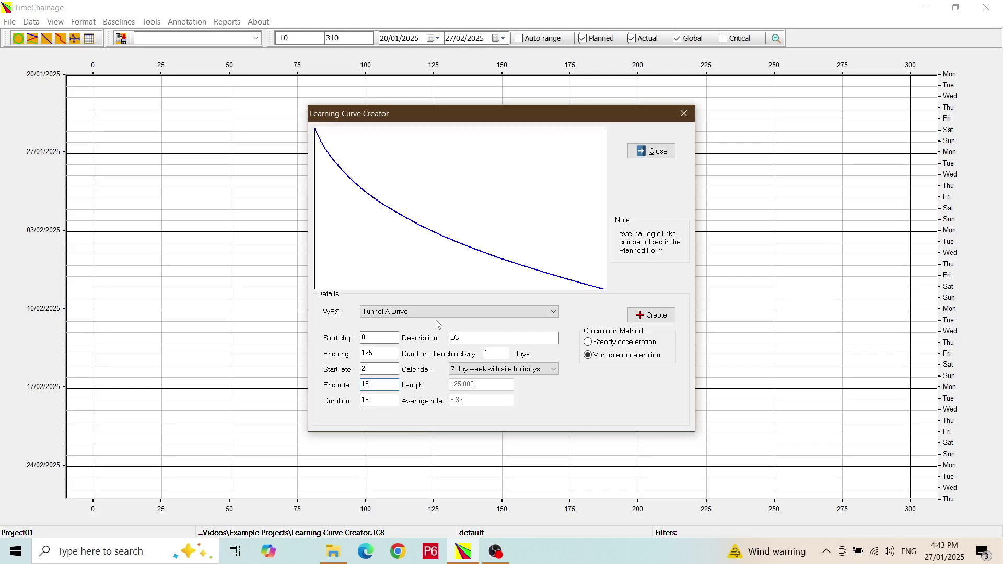
# Step: Assign the learning curve to the Tunnel B Drive WBS and select the 7 day week with site holidays calendar
pyautogui.click(453, 312)
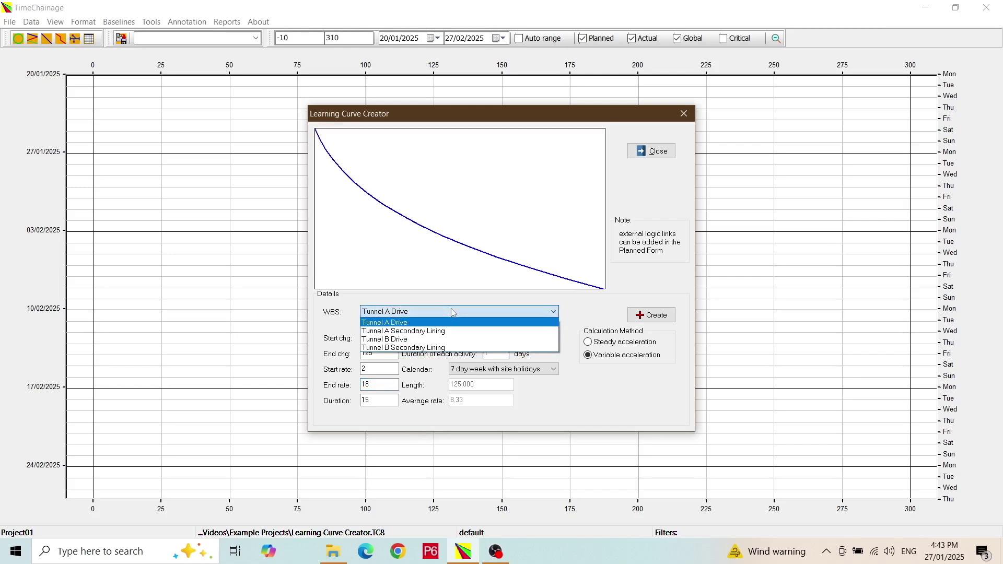
pyautogui.click(416, 340)
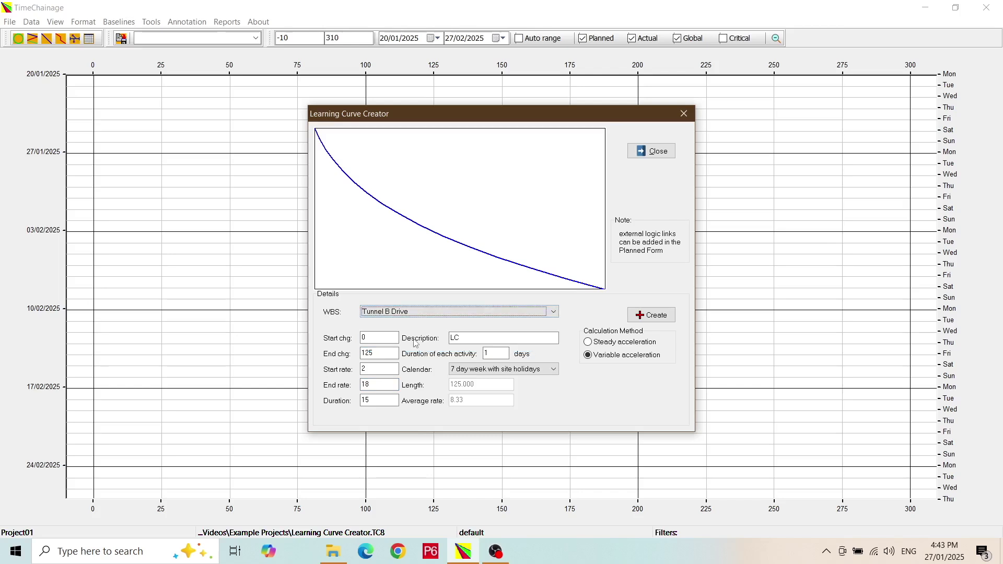
pyautogui.click(555, 370)
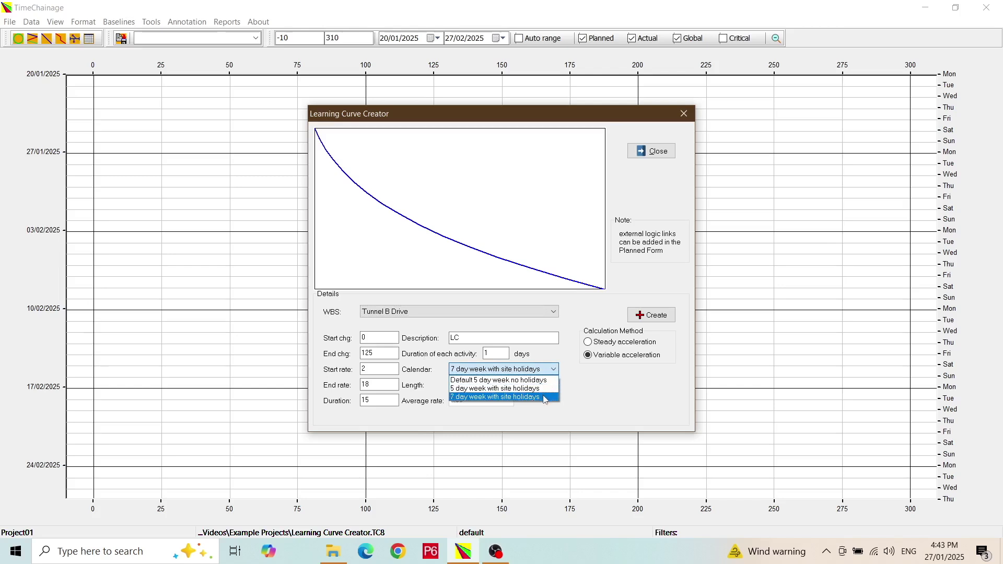
pyautogui.click(545, 398)
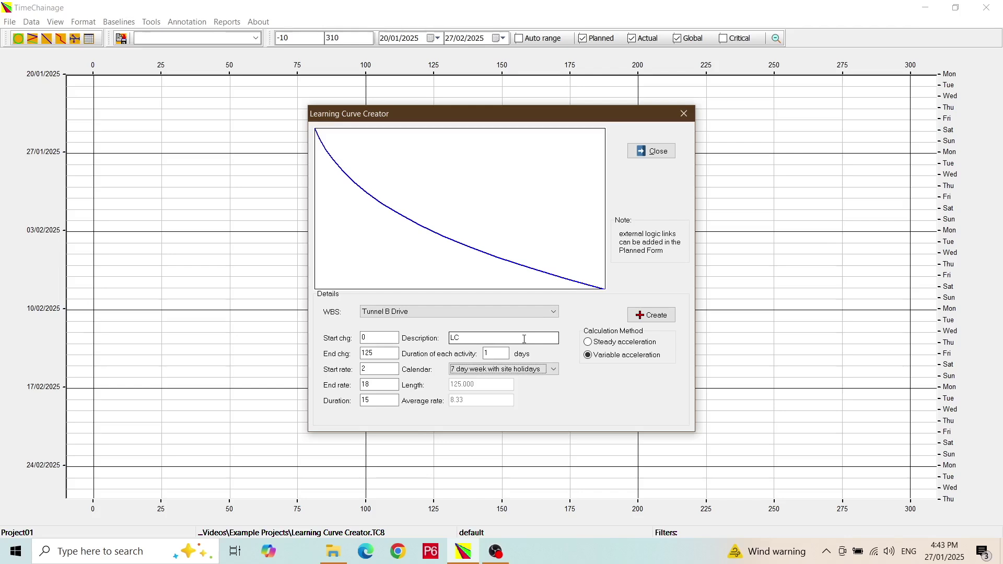
# Step: Set the duration of each activity to 3 days and create the learning curve in the Planned Form, closing the creator
pyautogui.click(501, 355)
pyautogui.moveTo(500, 353); pyautogui.dragTo(464, 353)
pyautogui.write('3')
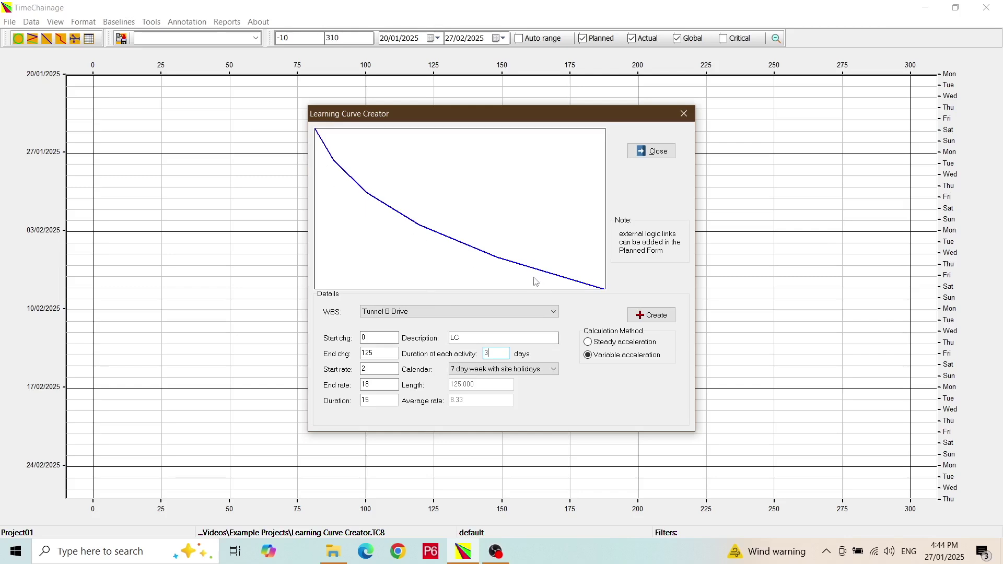
pyautogui.click(662, 322)
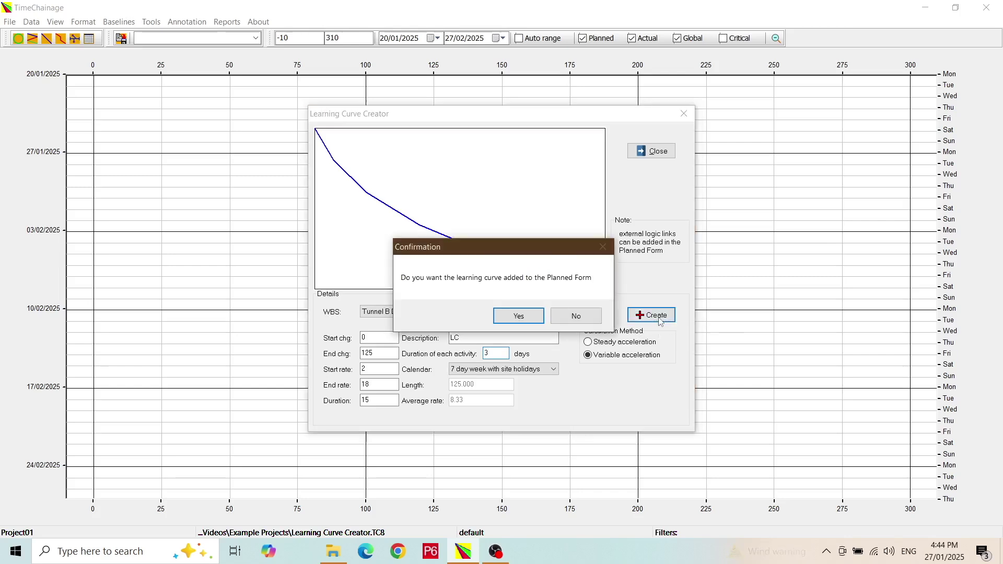
pyautogui.click(529, 315)
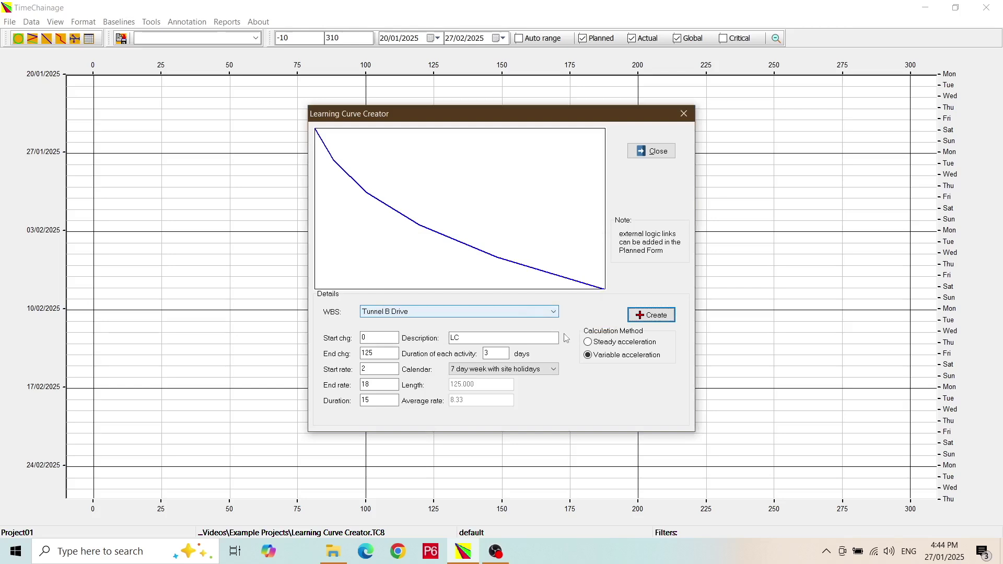
pyautogui.click(652, 152)
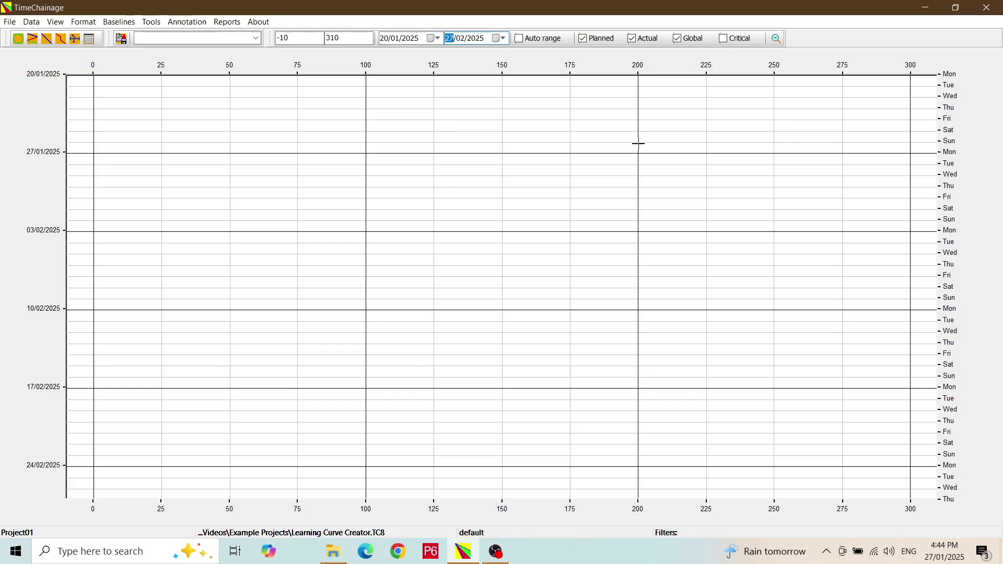
# Step: In the Planned form, add a task named Full production after the LC tasks, running from chainage 125 to 300
pyautogui.click(47, 39)
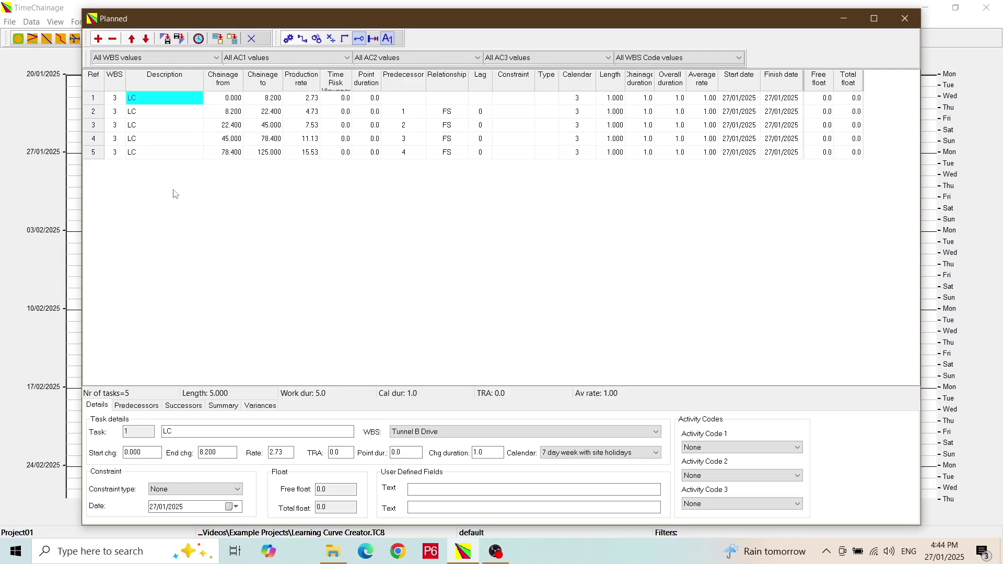
pyautogui.click(169, 155)
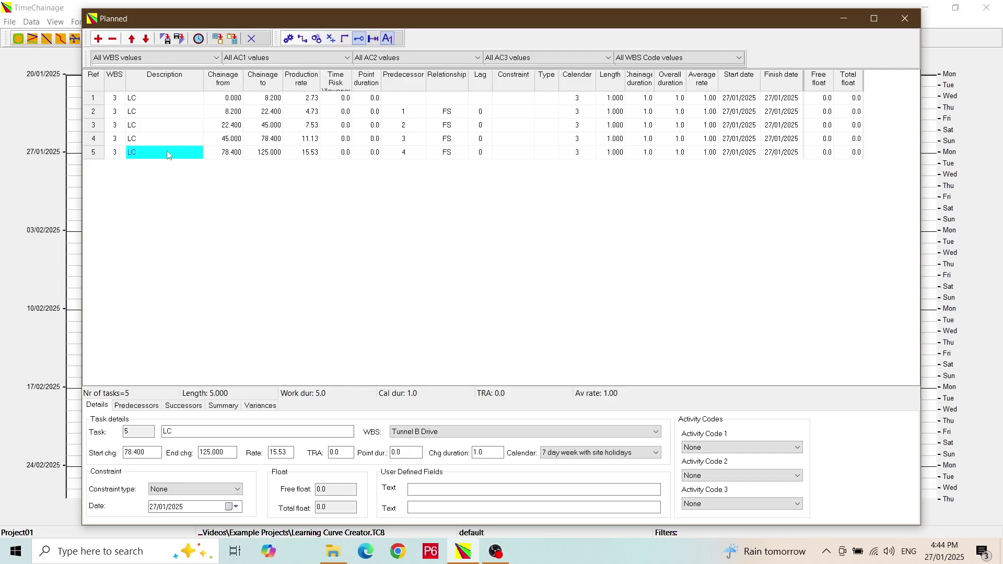
pyautogui.press('Down')
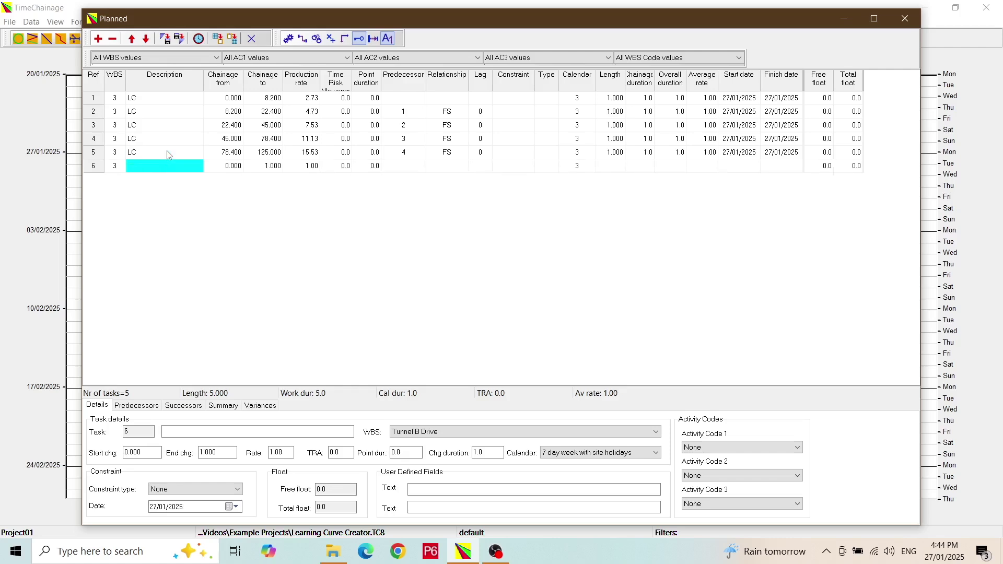
pyautogui.click(151, 168)
pyautogui.write('Fu')
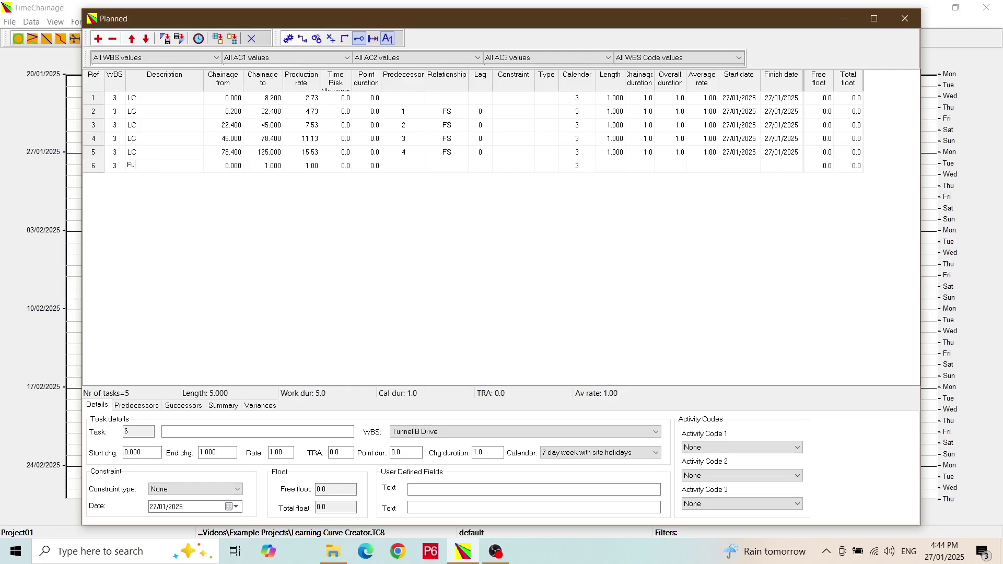
pyautogui.write('ll production')
pyautogui.click(231, 170)
pyautogui.write('125')
pyautogui.press('Tab')
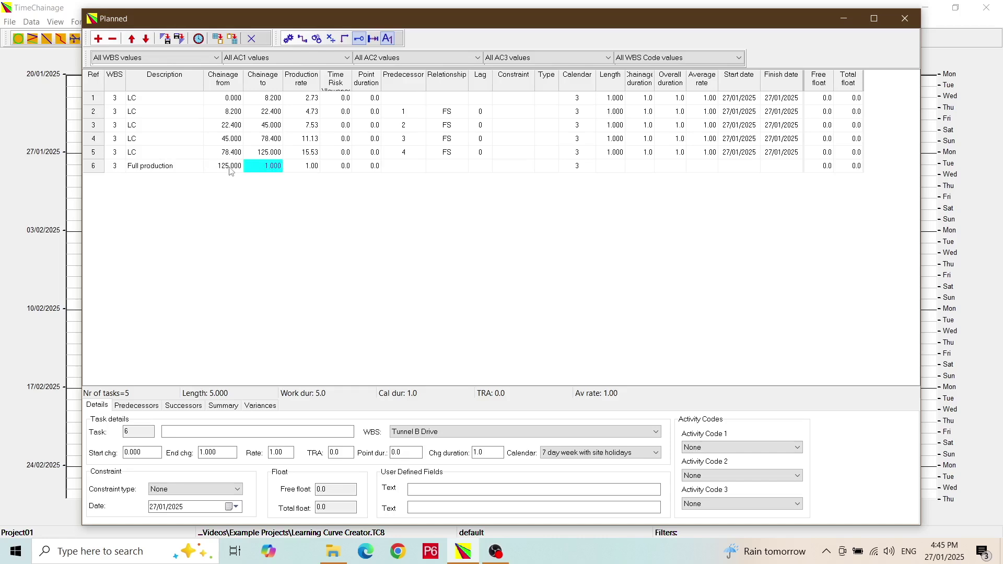
pyautogui.write('300')
pyautogui.press('Return')
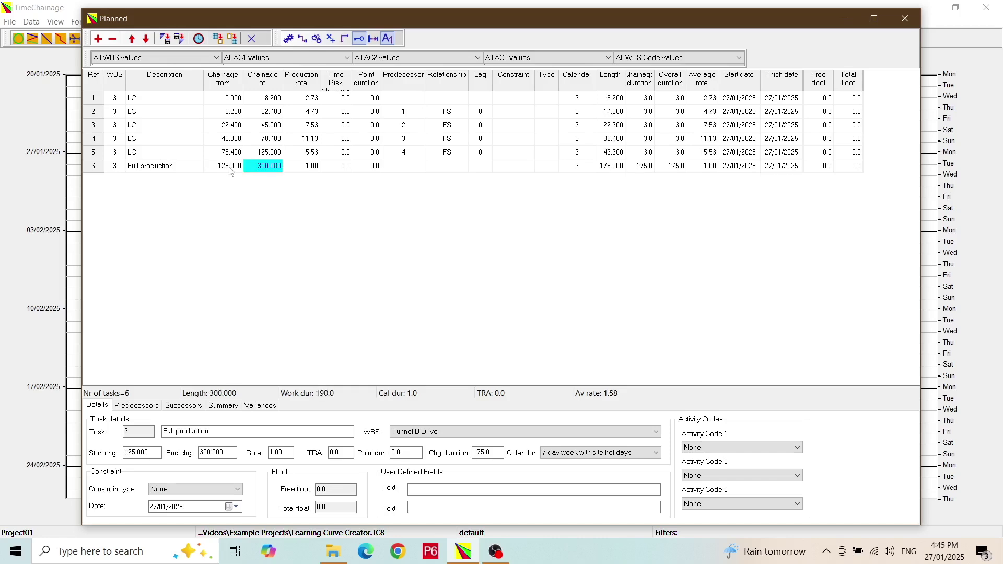
# Step: Set the Full production task's production rate to 18
pyautogui.press('Tab')
pyautogui.press('Tab')
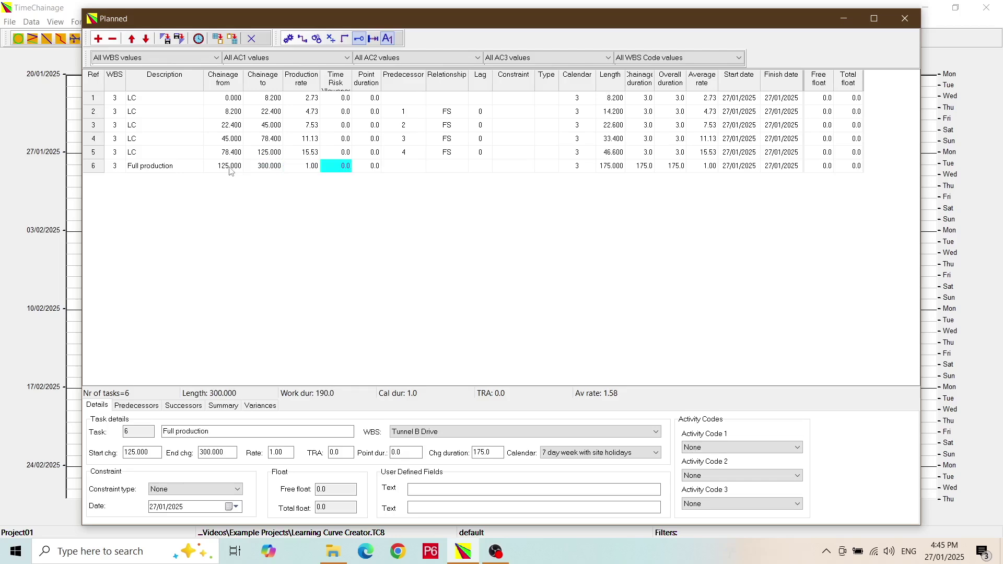
pyautogui.hotkey('shift', 'Tab')
pyautogui.write('18')
pyautogui.press('Tab')
# Step: Make task 5 the predecessor of the Full production task and schedule the plan, closing the Planned form
pyautogui.press('Tab')
pyautogui.press('Tab')
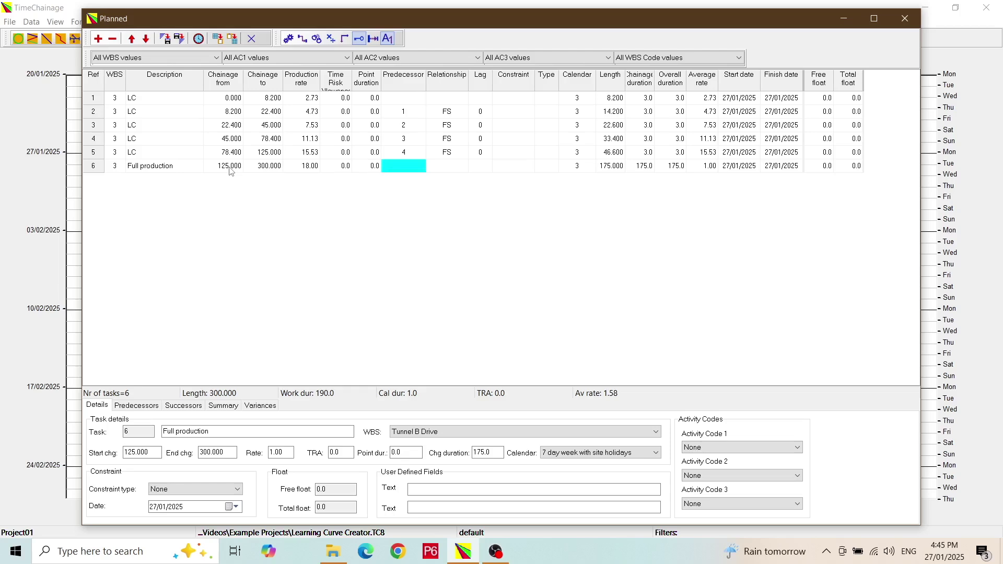
pyautogui.write('5')
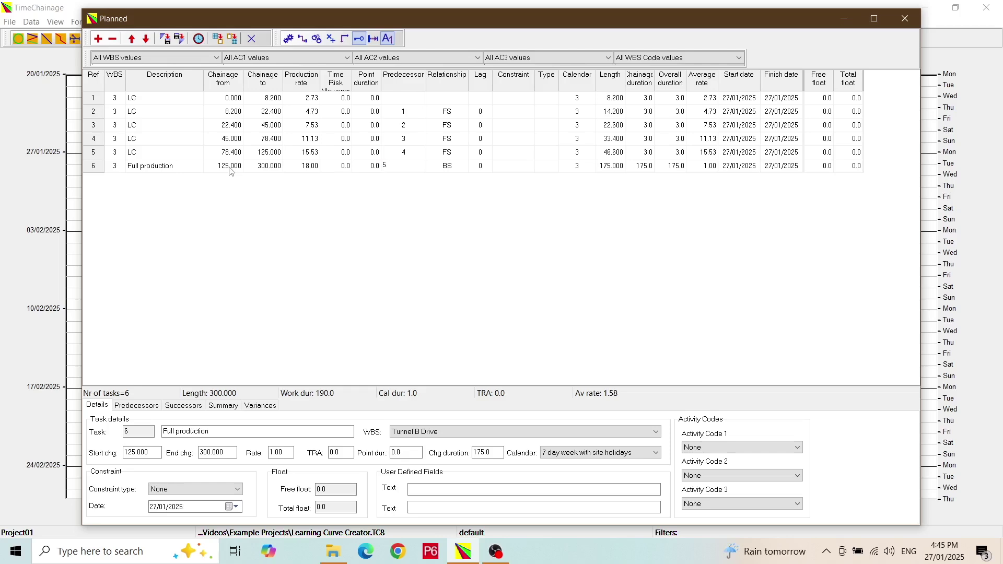
pyautogui.press('Tab')
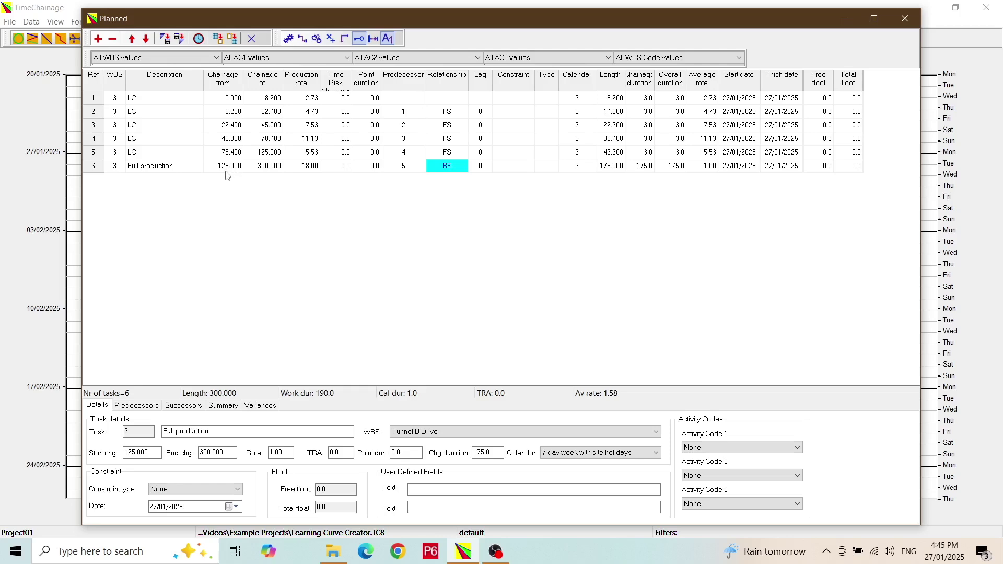
pyautogui.click(198, 40)
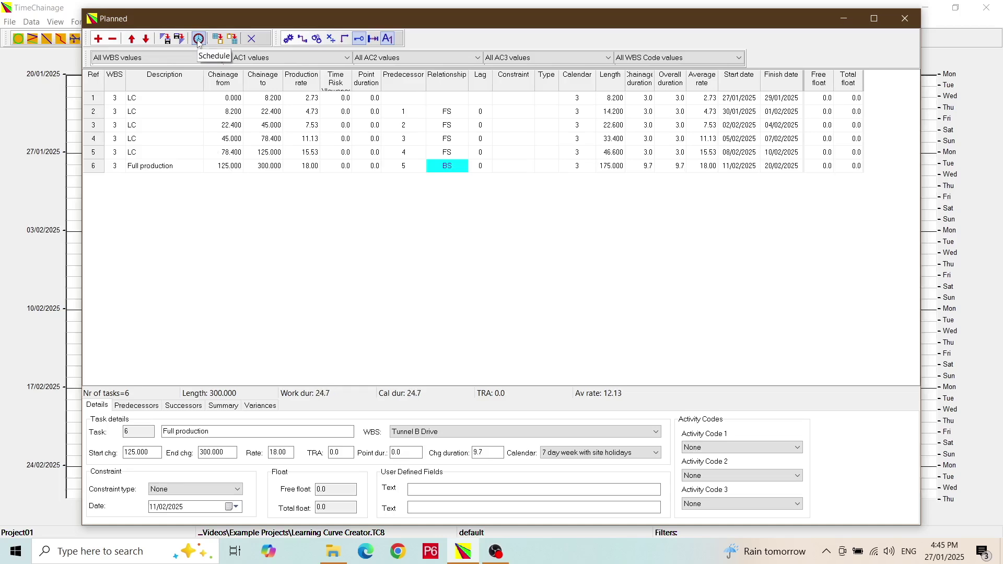
pyautogui.click(253, 40)
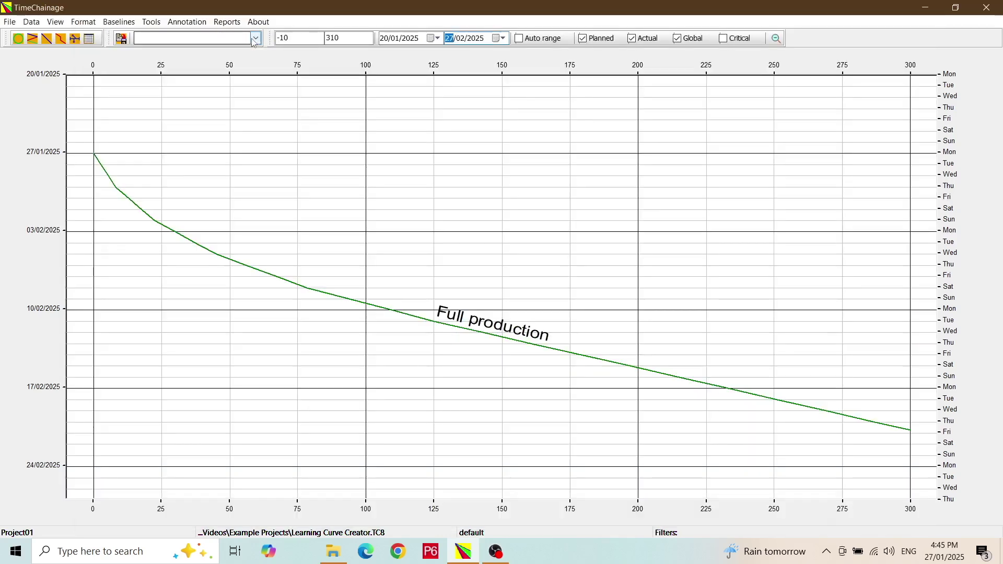